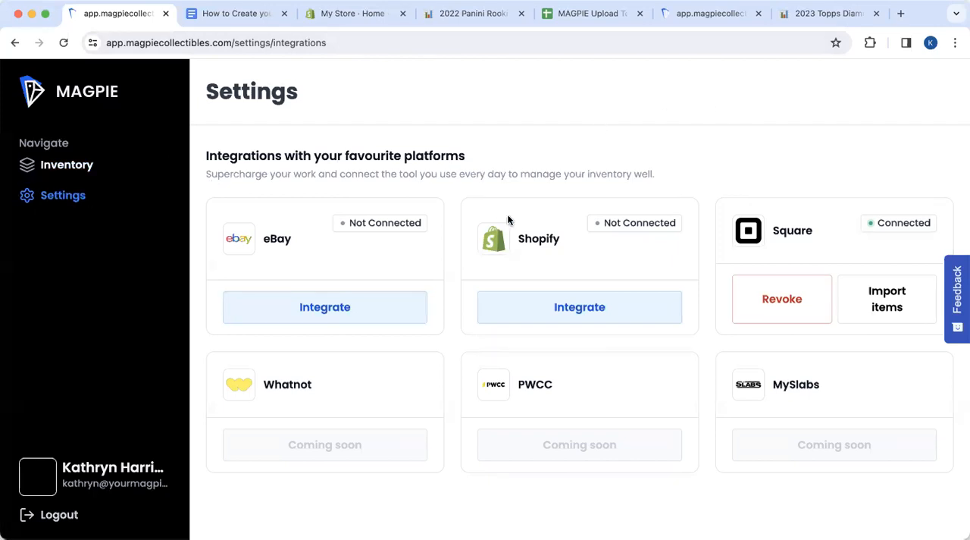
Open the Shopify integration form in MAGPIE, and switch to the Shopify admin's app development settings
{"action": "left_click", "coordinate": [580, 310]}
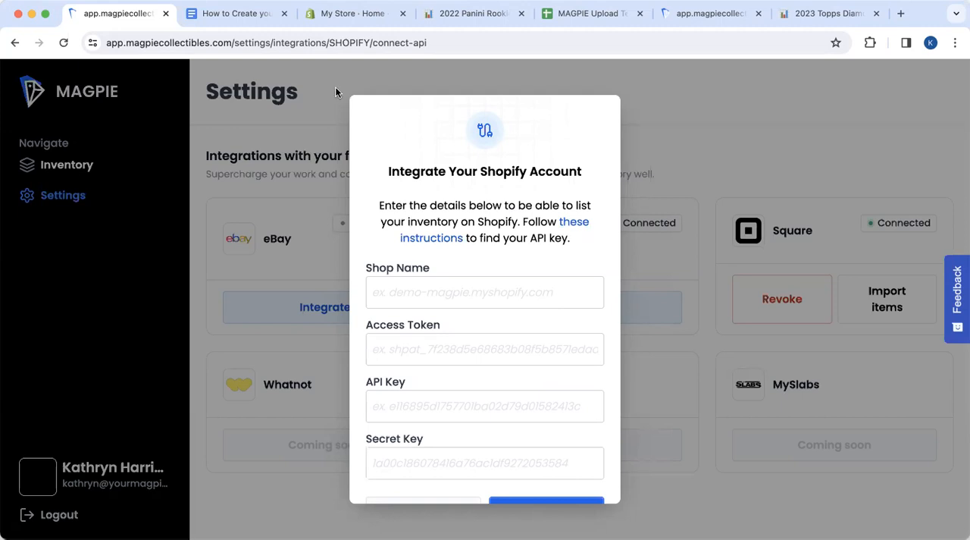
{"action": "left_click", "coordinate": [321, 23]}
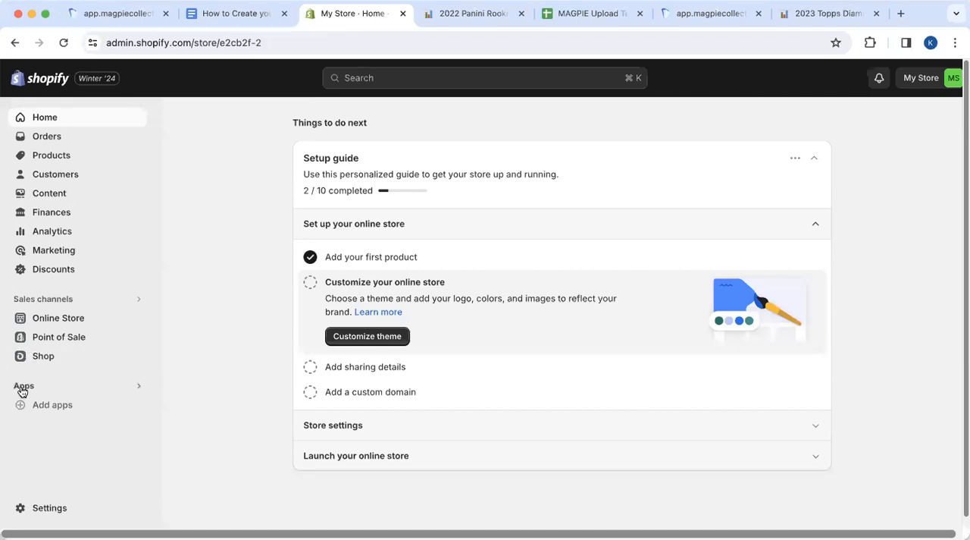
{"action": "left_click", "coordinate": [139, 388]}
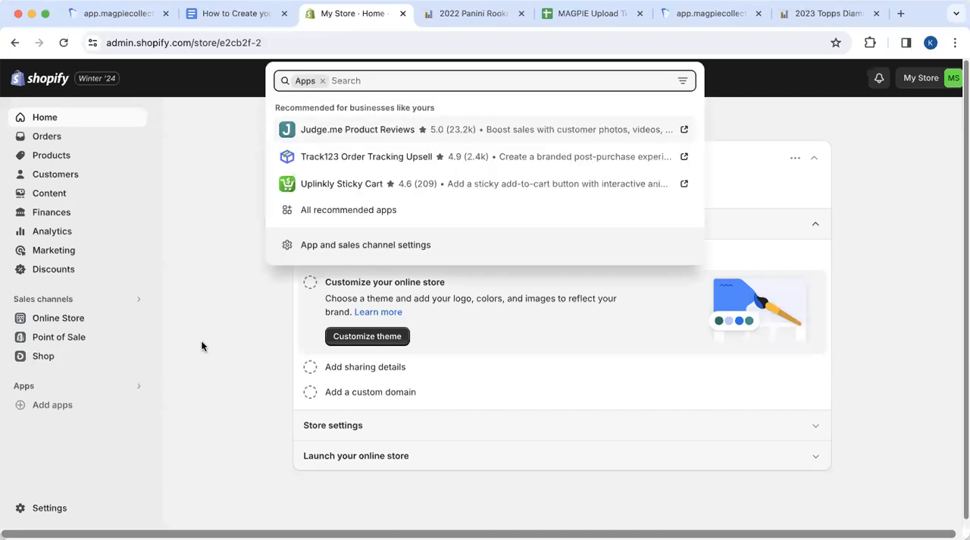
{"action": "left_click", "coordinate": [356, 245]}
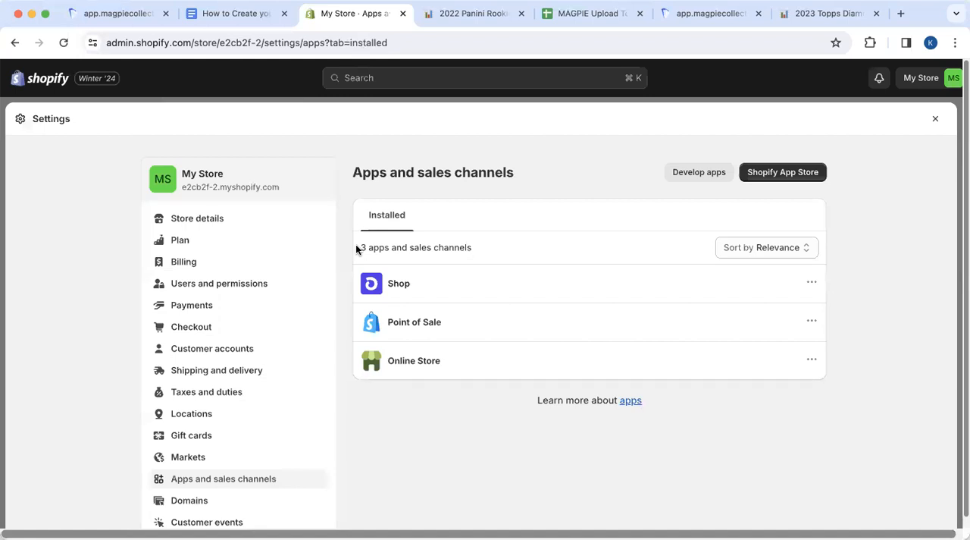
{"action": "left_click", "coordinate": [699, 172]}
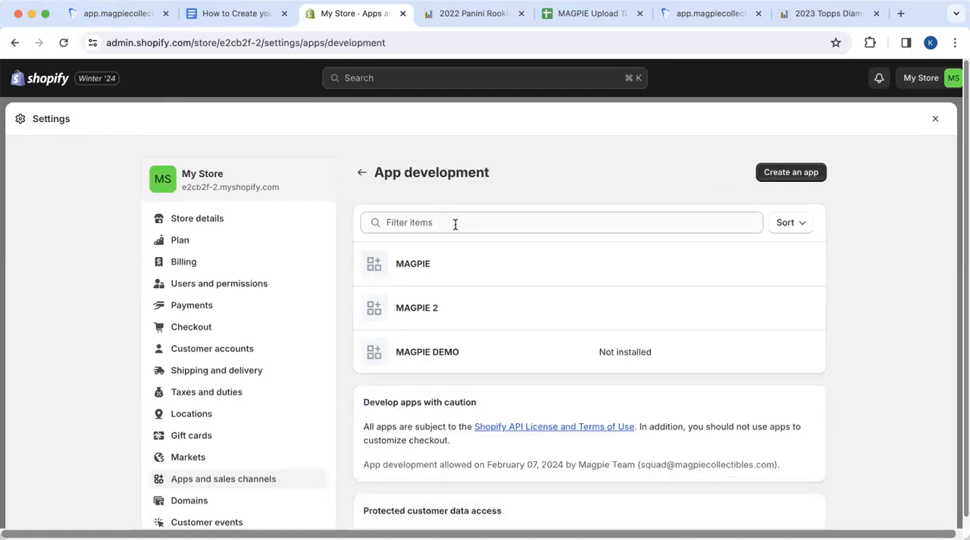
Create a custom app named "MAGPIE Demo 2" in the Shopify store, keeping the default app developer
{"action": "left_click", "coordinate": [789, 173]}
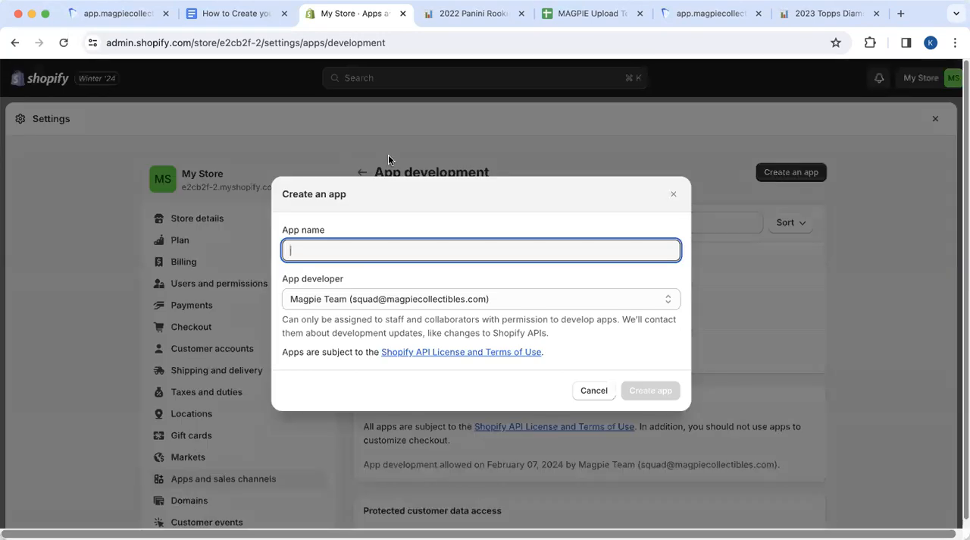
{"action": "type", "text": "MAGPIE DEV"}
{"action": "key", "text": "BackSpace"}
{"action": "key", "text": "BackSpace"}
{"action": "type", "text": "emo 2"}
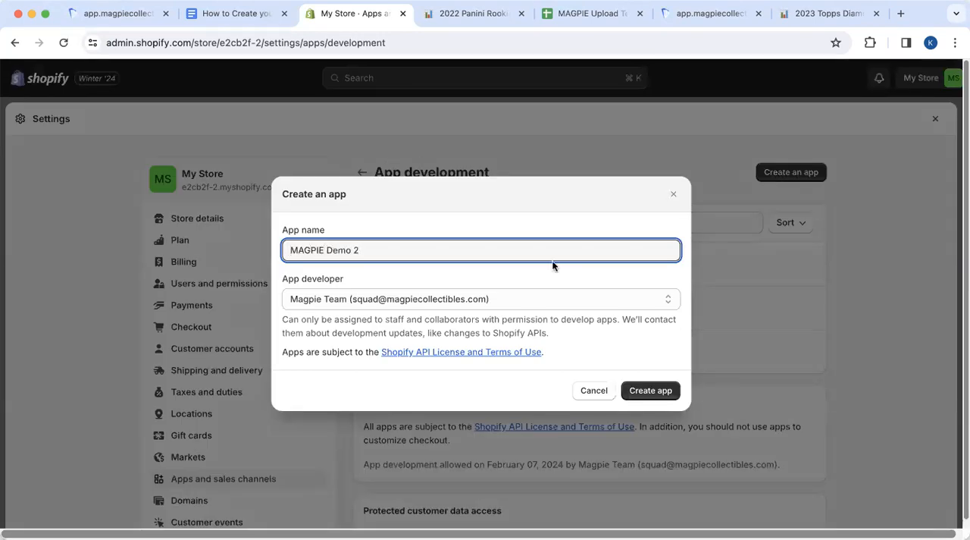
{"action": "left_click", "coordinate": [650, 391]}
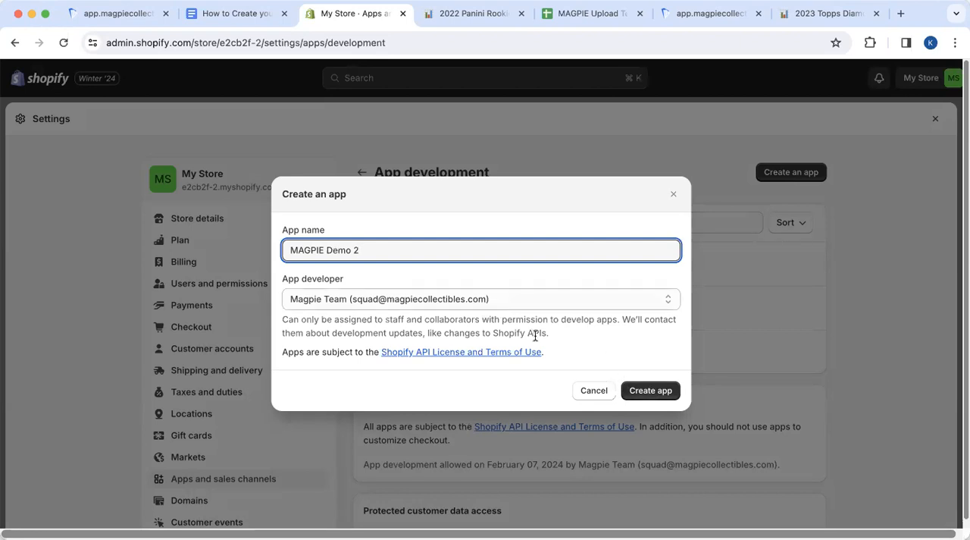
{"action": "left_click", "coordinate": [645, 393]}
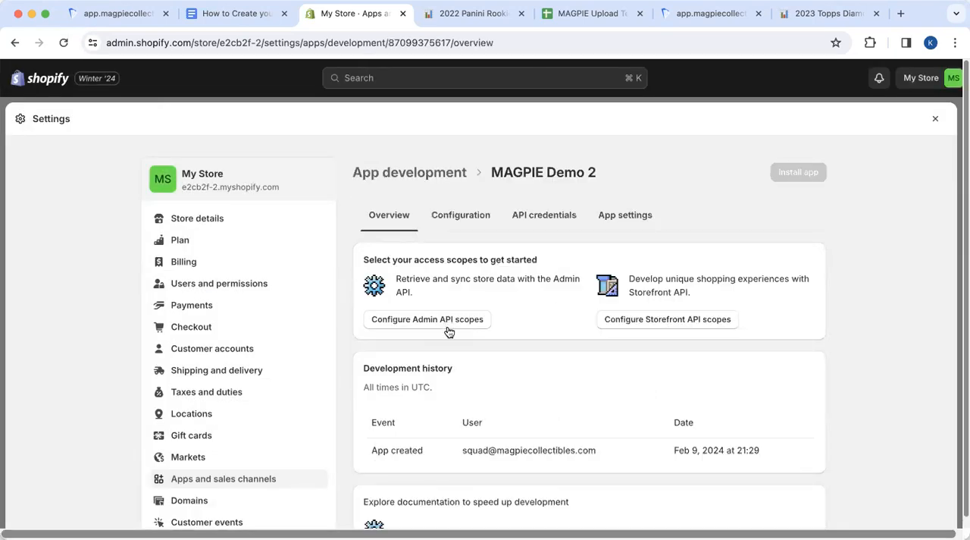
Filter the app's Admin API scopes by "locations" and grant write_locations, read_locations, write_inventory and read_inventory
{"action": "left_click", "coordinate": [399, 321]}
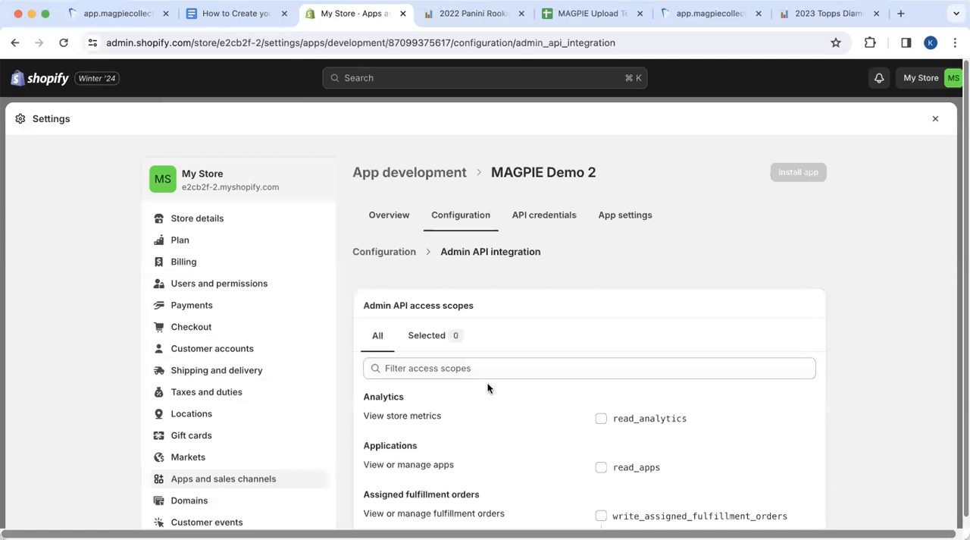
{"action": "left_click", "coordinate": [468, 369]}
{"action": "type", "text": "locations"}
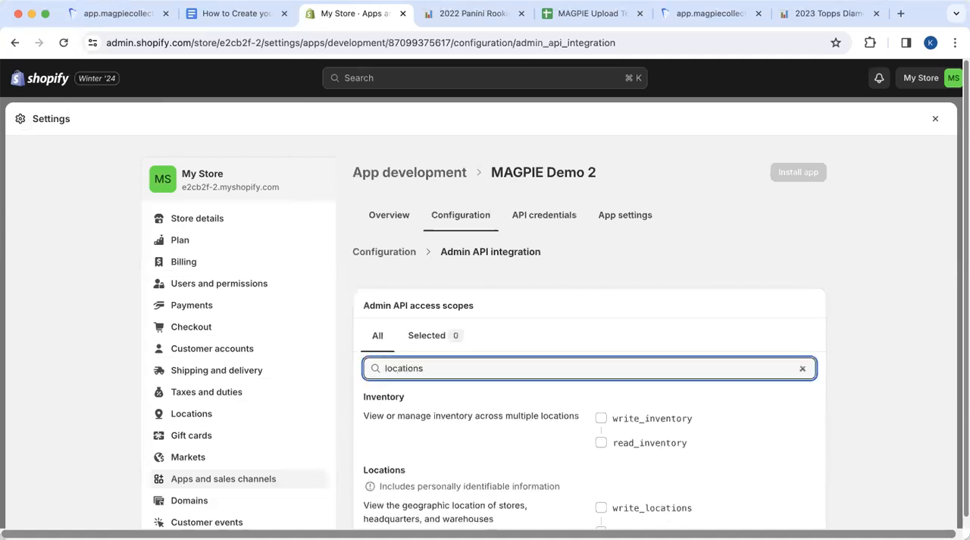
{"action": "scroll", "coordinate": [583, 449], "scroll_direction": "down", "scroll_amount": 1}
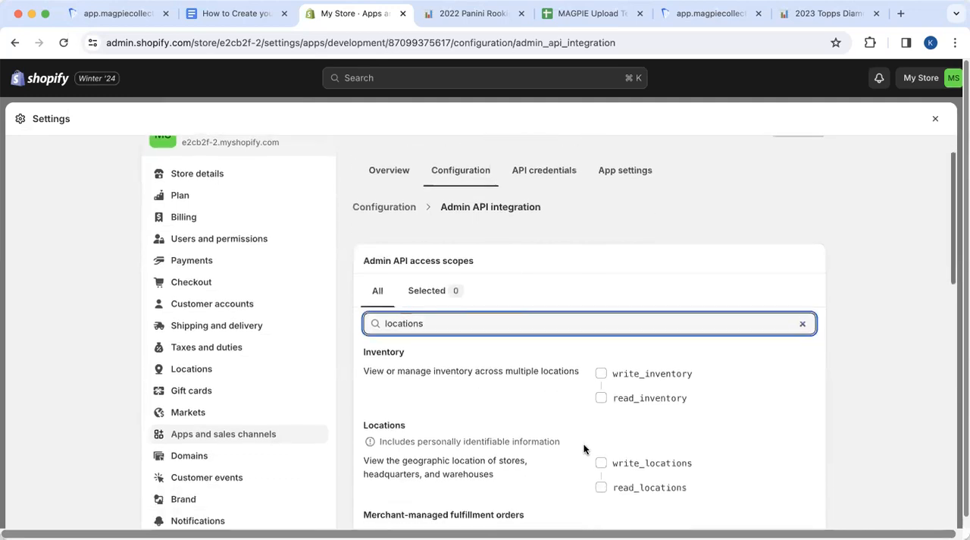
{"action": "left_click", "coordinate": [600, 451]}
{"action": "left_click", "coordinate": [600, 475]}
{"action": "left_click", "coordinate": [601, 363]}
{"action": "left_click", "coordinate": [602, 386]}
{"action": "scroll", "coordinate": [641, 397], "scroll_direction": "down", "scroll_amount": 1}
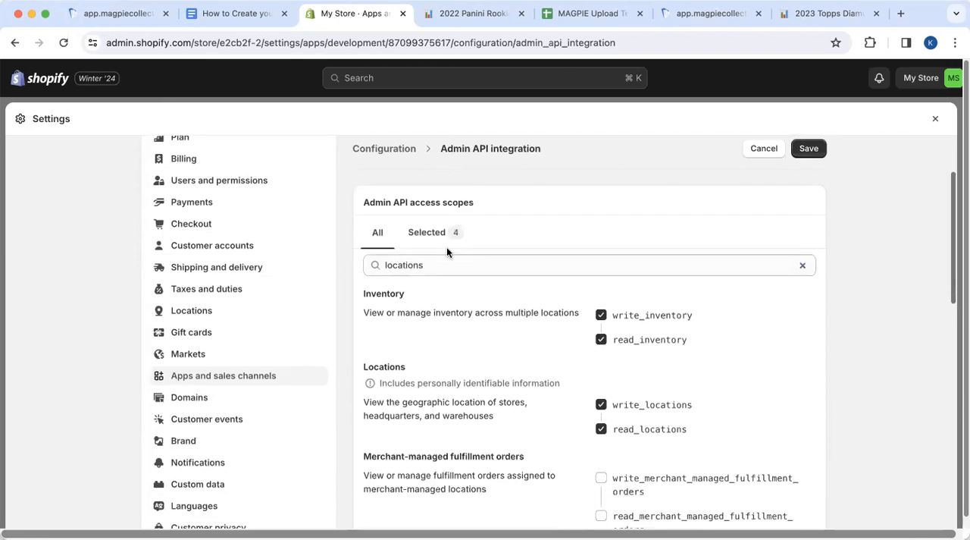
Filter the scopes by "products", grant write_products and read_products, and save the Admin API configuration
{"action": "double_click", "coordinate": [439, 265]}
{"action": "type", "text": "pro"}
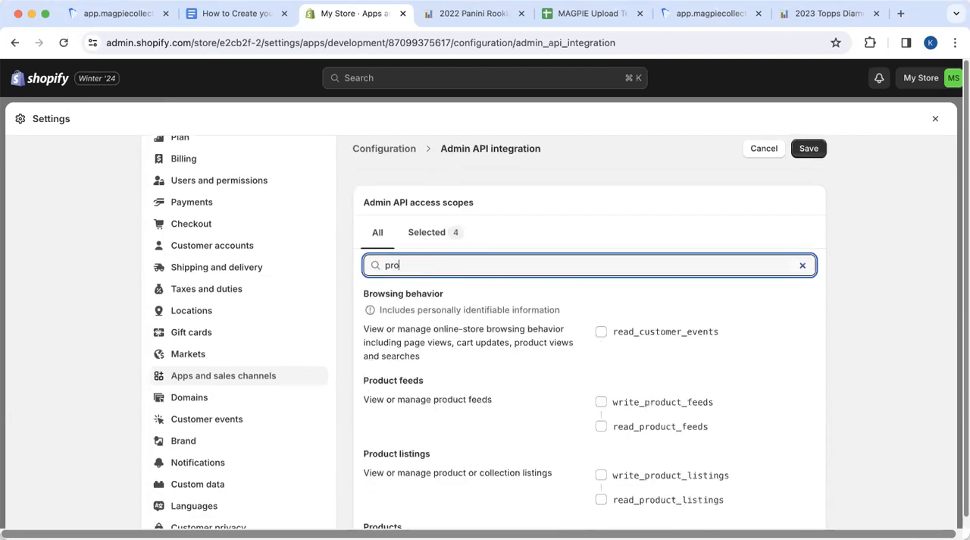
{"action": "type", "text": "ducts"}
{"action": "left_click", "coordinate": [601, 315]}
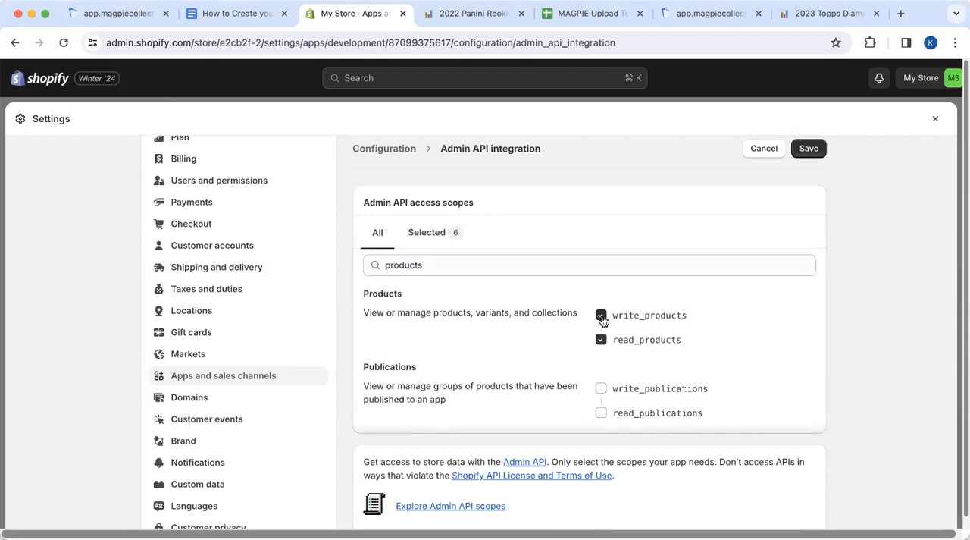
{"action": "left_click", "coordinate": [812, 150]}
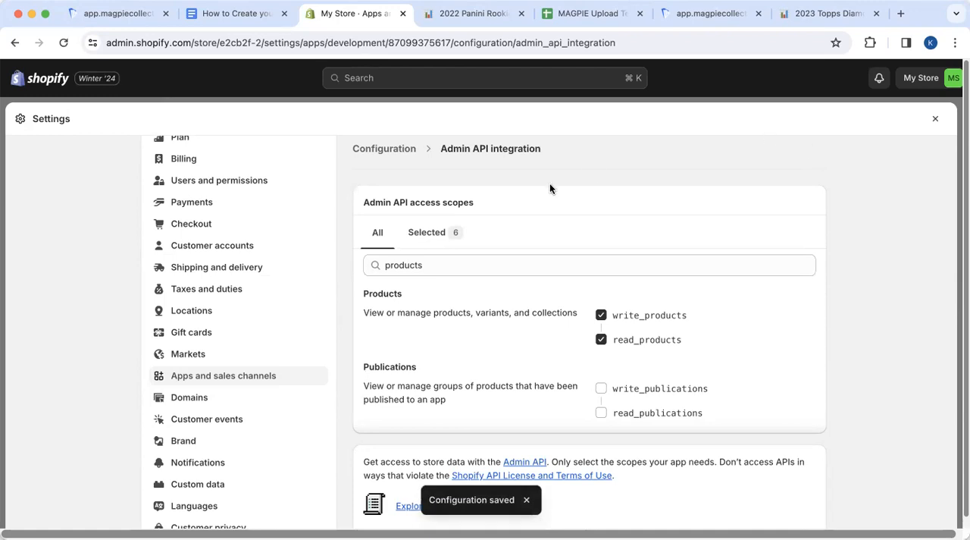
Install the MAGPIE Demo 2 app from its API credentials page
{"action": "scroll", "coordinate": [494, 310], "scroll_direction": "up", "scroll_amount": 3}
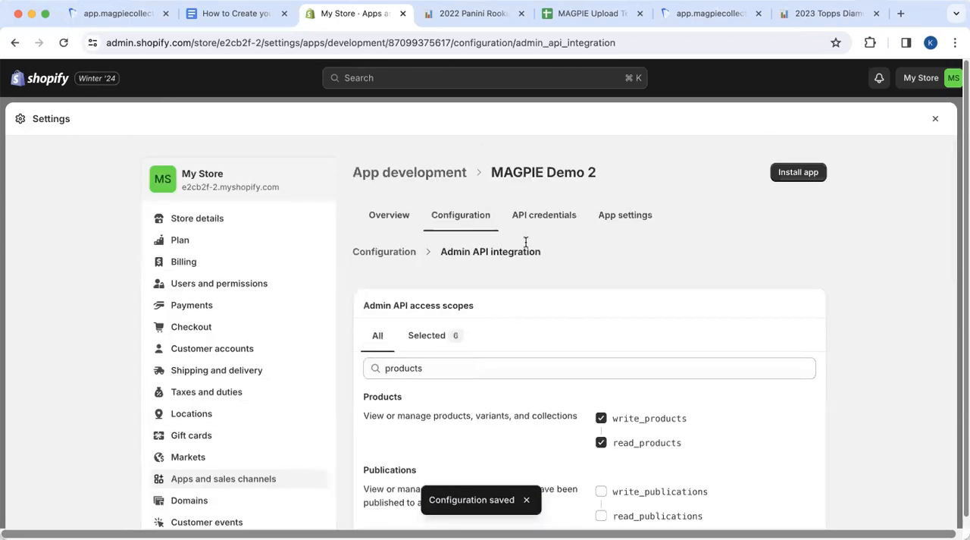
{"action": "left_click", "coordinate": [549, 219]}
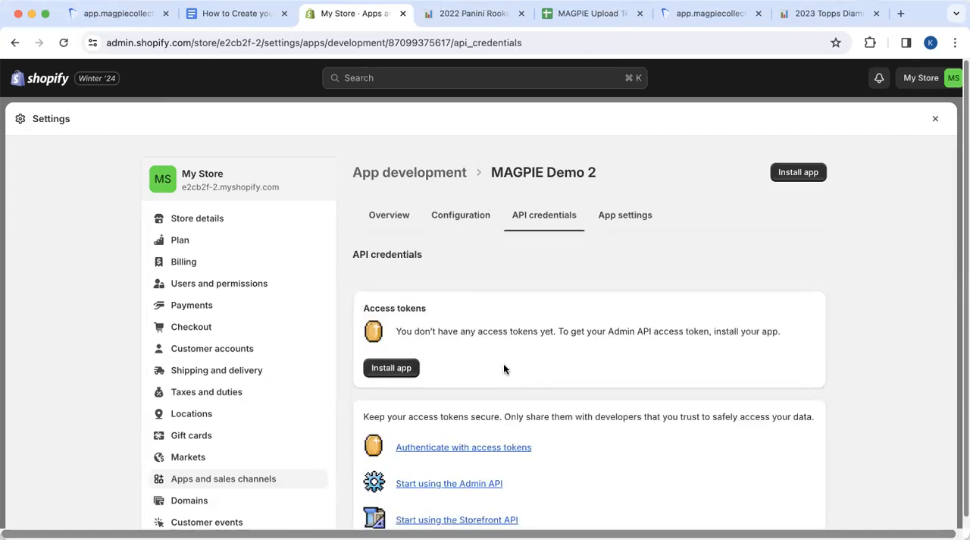
{"action": "scroll", "coordinate": [504, 369], "scroll_direction": "down", "scroll_amount": 1}
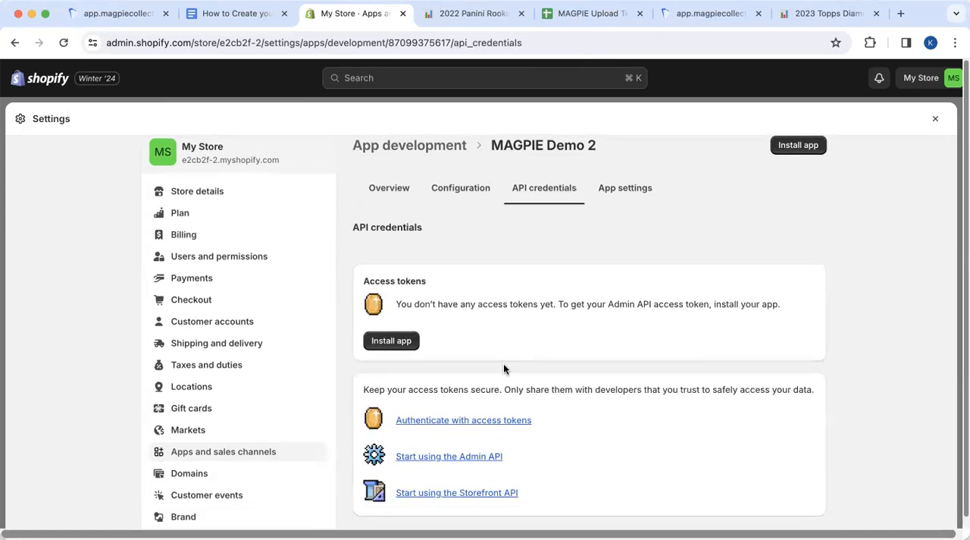
{"action": "left_click", "coordinate": [392, 342]}
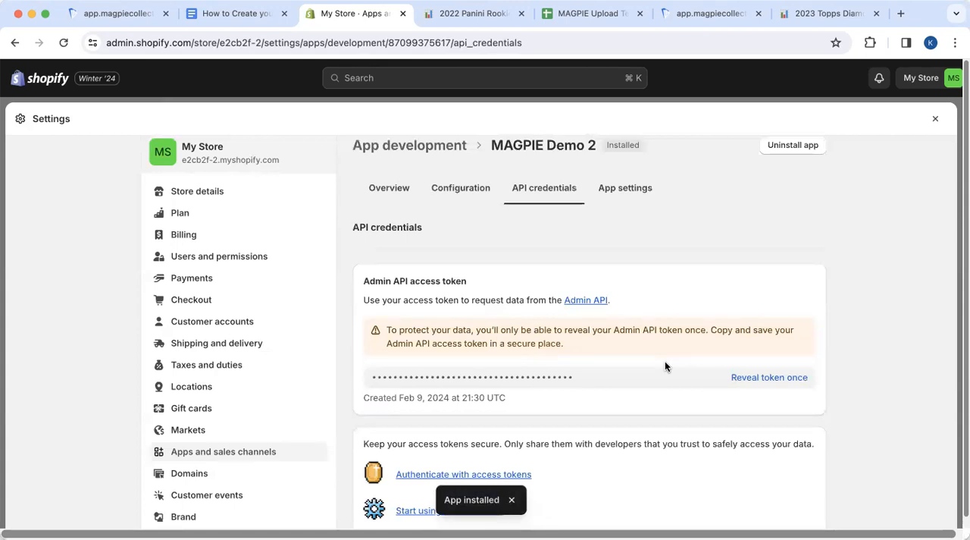
Copy the store domain e2cb2f-2.myshopify.com from Shopify into the Shop Name field of MAGPIE's integration form
{"action": "left_click_drag", "start_coordinate": [290, 159], "coordinate": [181, 161]}
{"action": "key", "text": "super+c"}
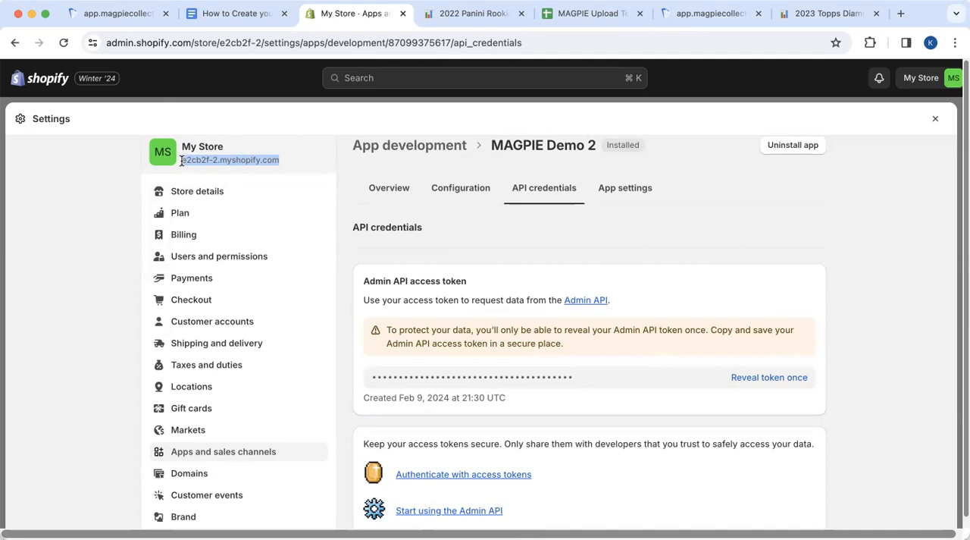
{"action": "left_click", "coordinate": [136, 20]}
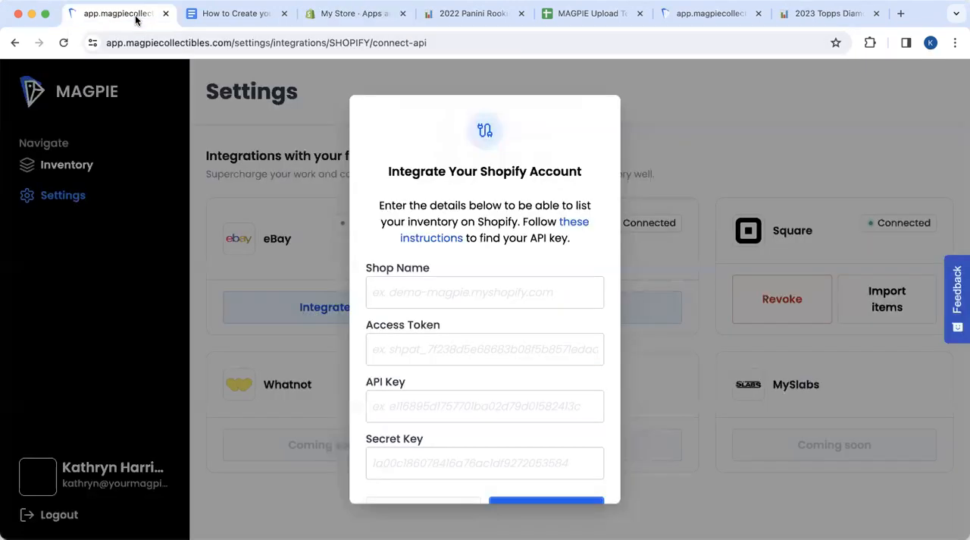
{"action": "left_click", "coordinate": [391, 288]}
{"action": "key", "text": "super+v"}
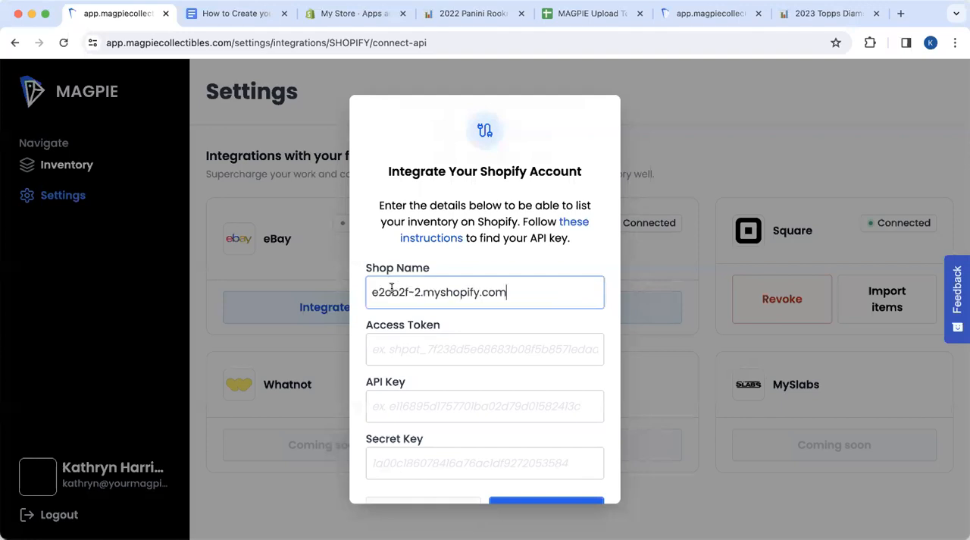
Reveal the app's Admin API access token in Shopify and copy it into the Access Token field in MAGPIE
{"action": "left_click", "coordinate": [324, 15]}
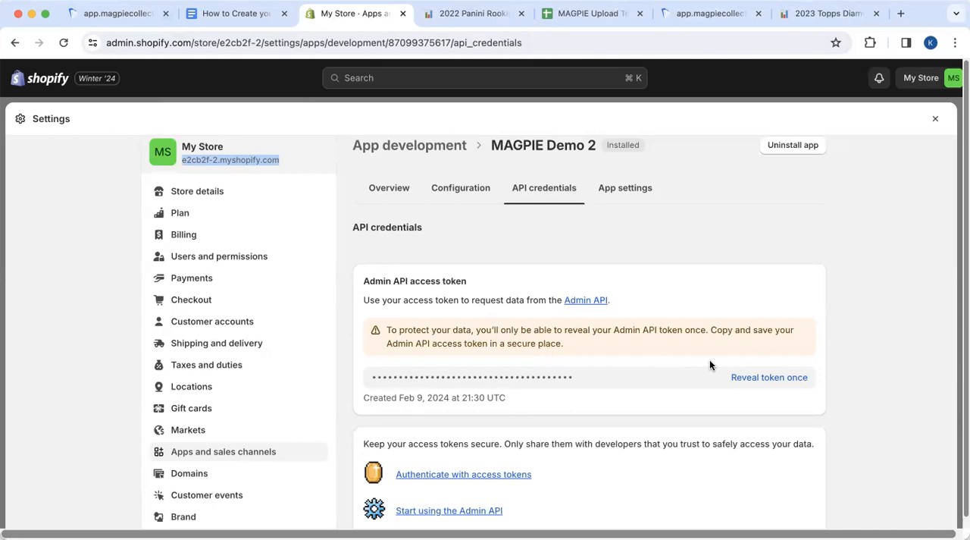
{"action": "left_click", "coordinate": [752, 377]}
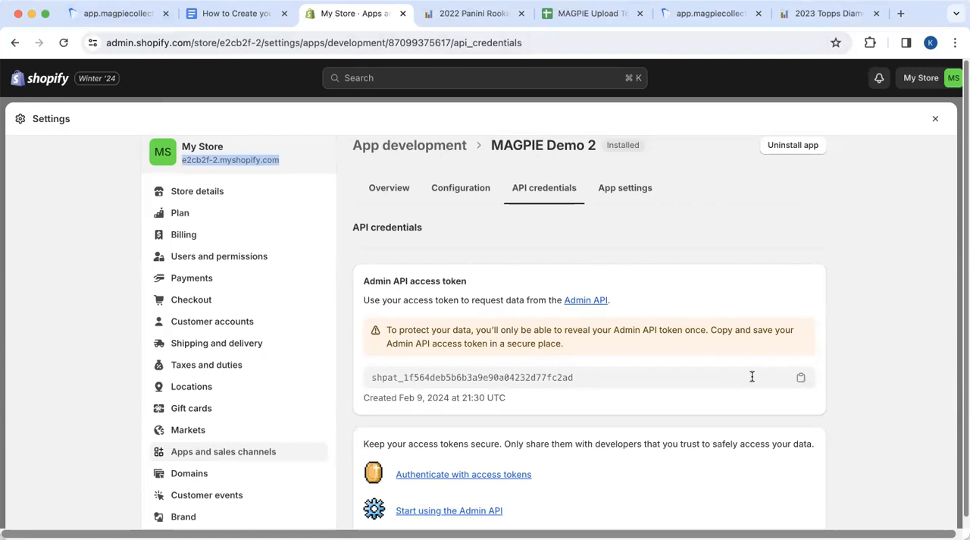
{"action": "left_click", "coordinate": [802, 379]}
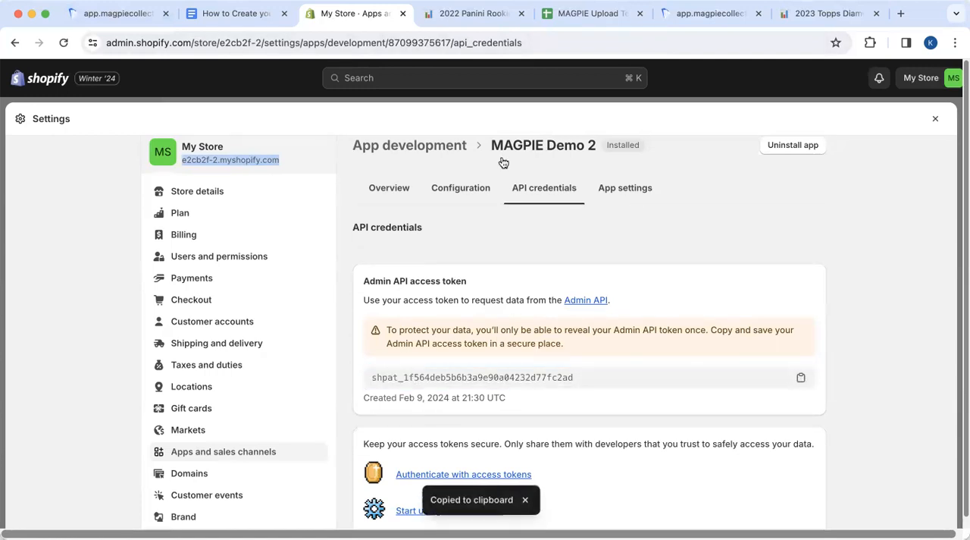
{"action": "left_click", "coordinate": [140, 14]}
{"action": "left_click", "coordinate": [387, 350]}
{"action": "key", "text": "super+v"}
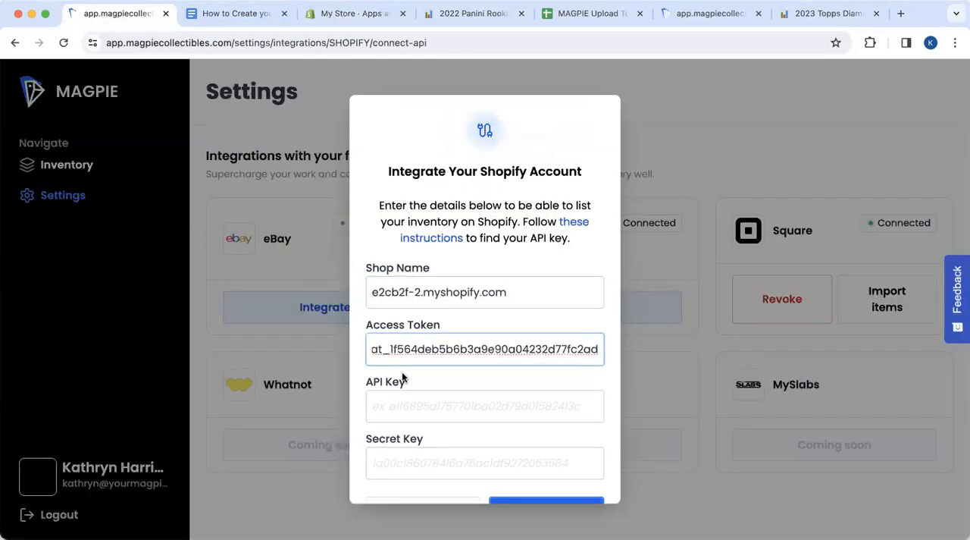
Copy the app's API key from Shopify into the API Key field of MAGPIE's integration form
{"action": "left_click", "coordinate": [401, 400]}
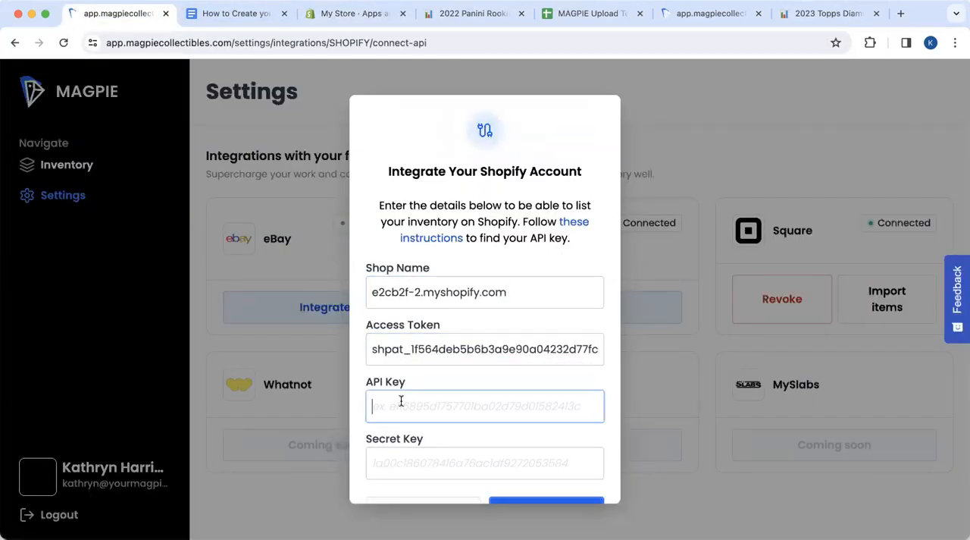
{"action": "left_click", "coordinate": [322, 26]}
{"action": "scroll", "coordinate": [442, 350], "scroll_direction": "down", "scroll_amount": 3}
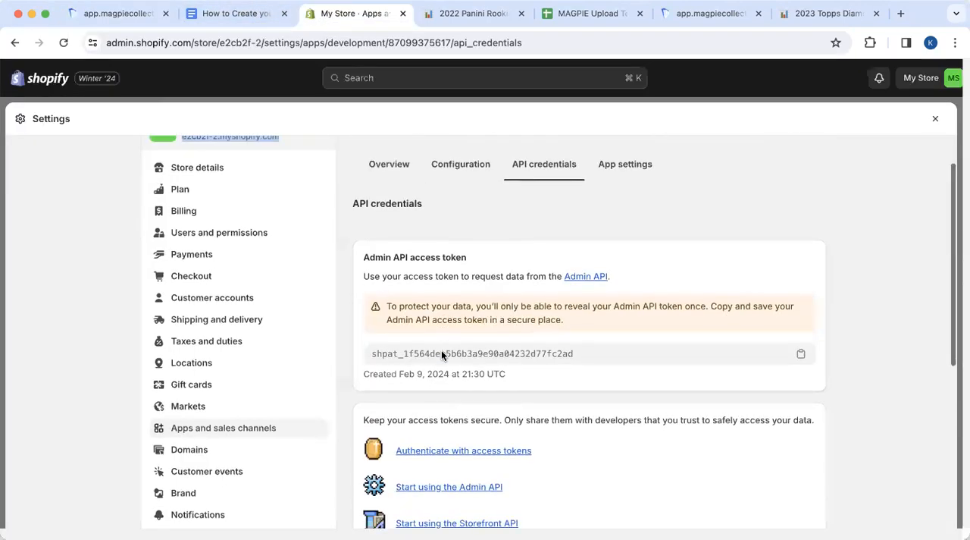
{"action": "scroll", "coordinate": [443, 355], "scroll_direction": "down", "scroll_amount": 3}
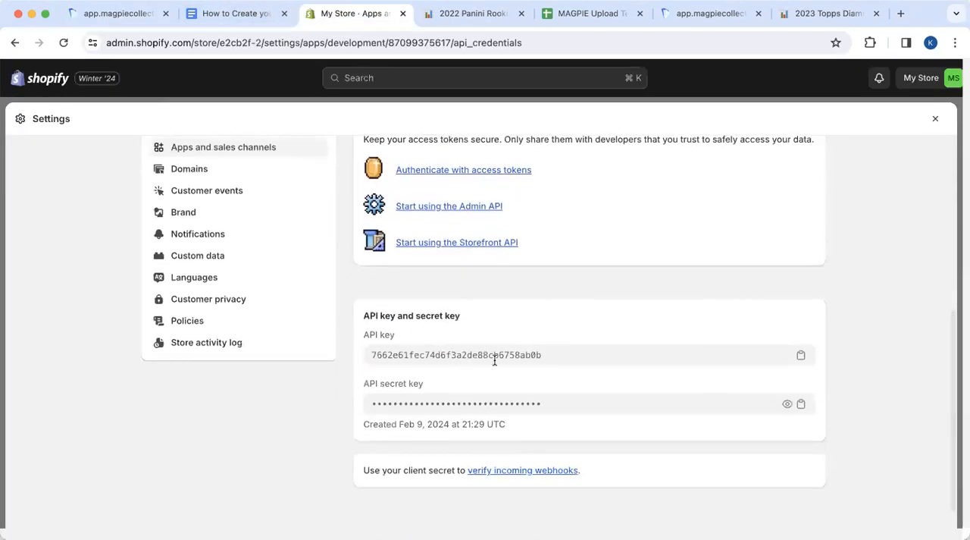
{"action": "left_click", "coordinate": [802, 357]}
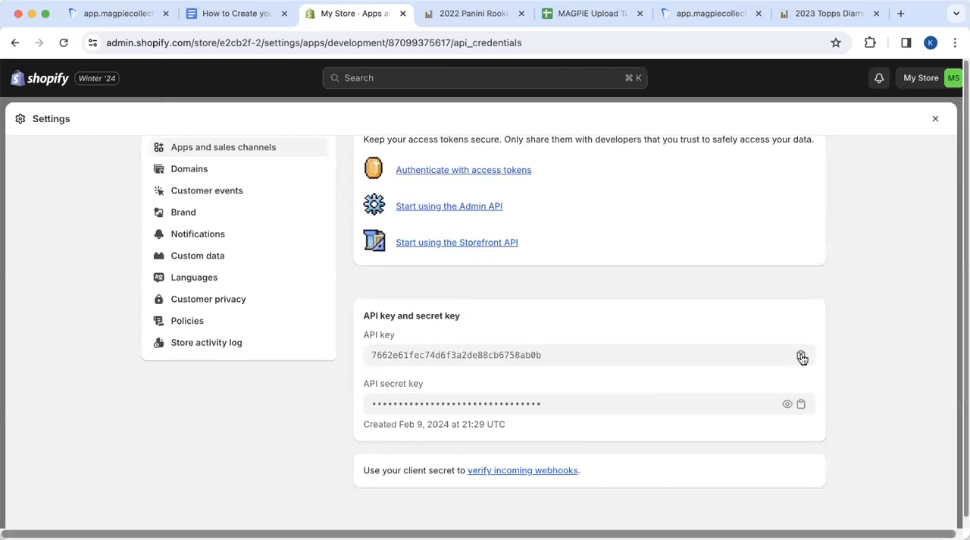
{"action": "left_click", "coordinate": [120, 14]}
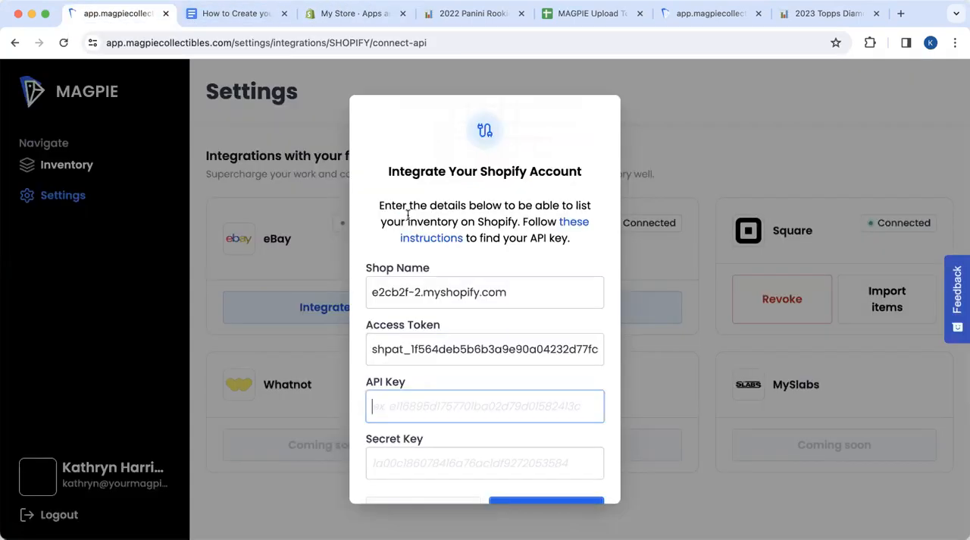
{"action": "key", "text": "super+v"}
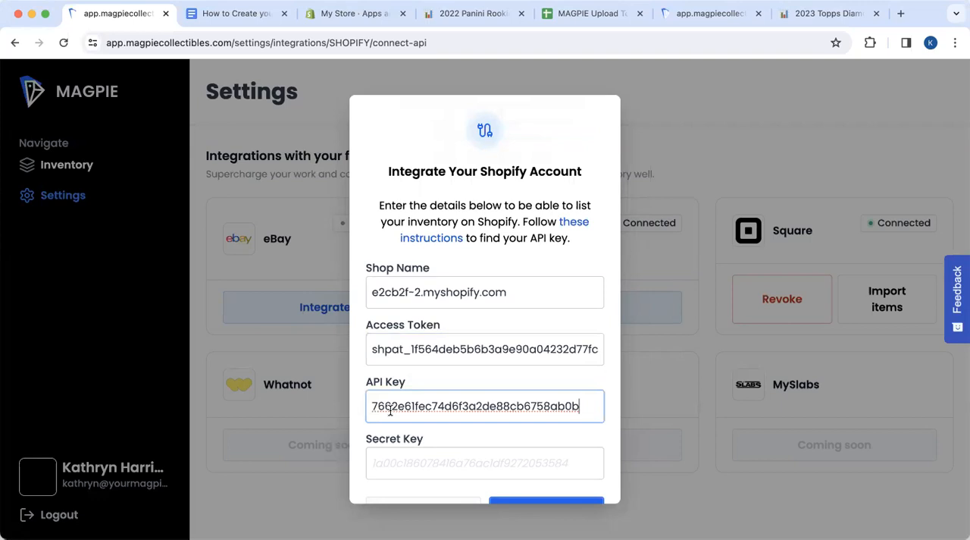
Copy the app's API secret key from Shopify into the Secret Key field of MAGPIE's form and submit the integration
{"action": "left_click", "coordinate": [327, 23]}
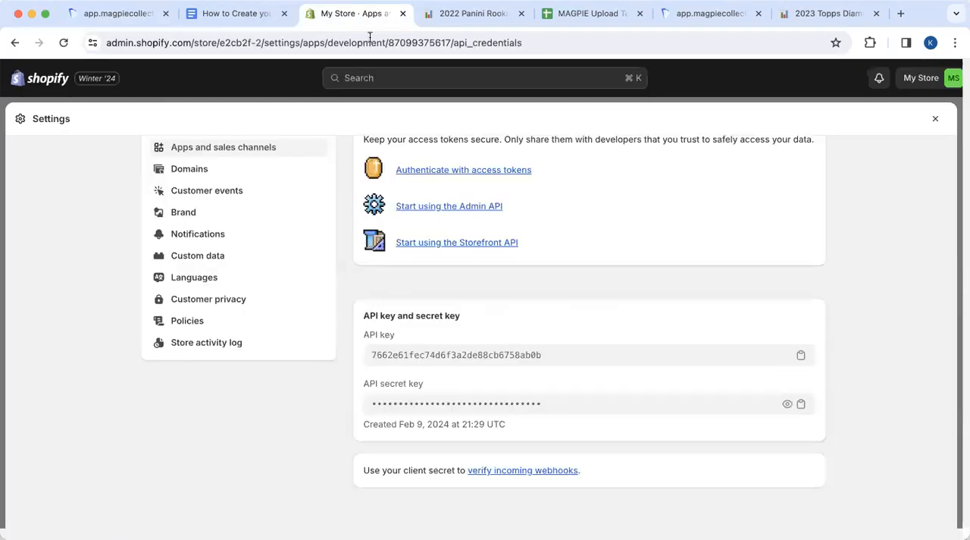
{"action": "left_click", "coordinate": [802, 407]}
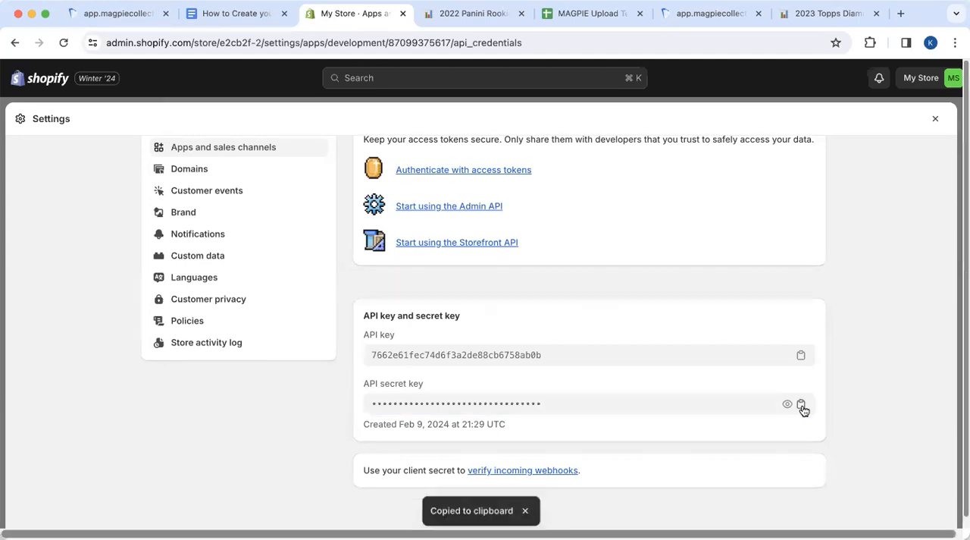
{"action": "left_click", "coordinate": [119, 17]}
{"action": "left_click", "coordinate": [385, 456]}
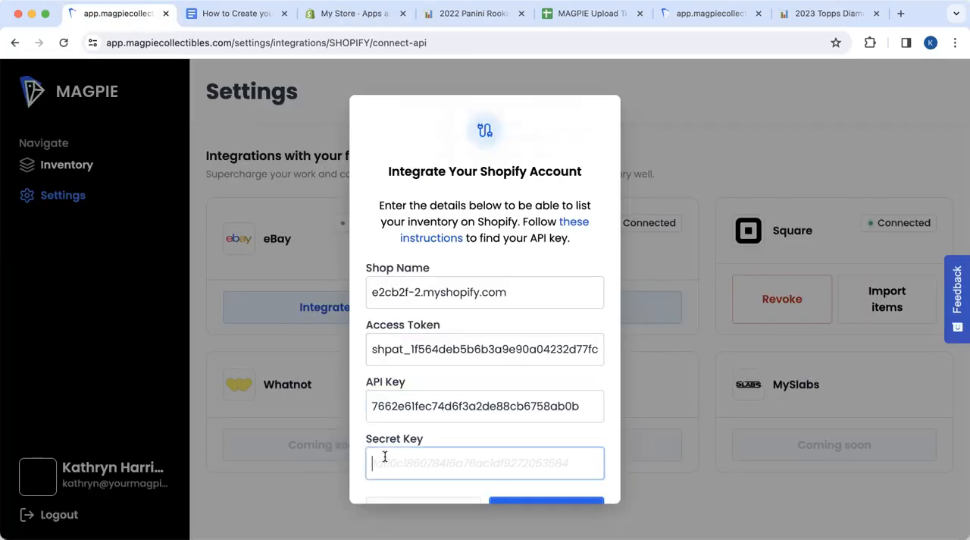
{"action": "key", "text": "super+v"}
{"action": "scroll", "coordinate": [457, 428], "scroll_direction": "down", "scroll_amount": 2}
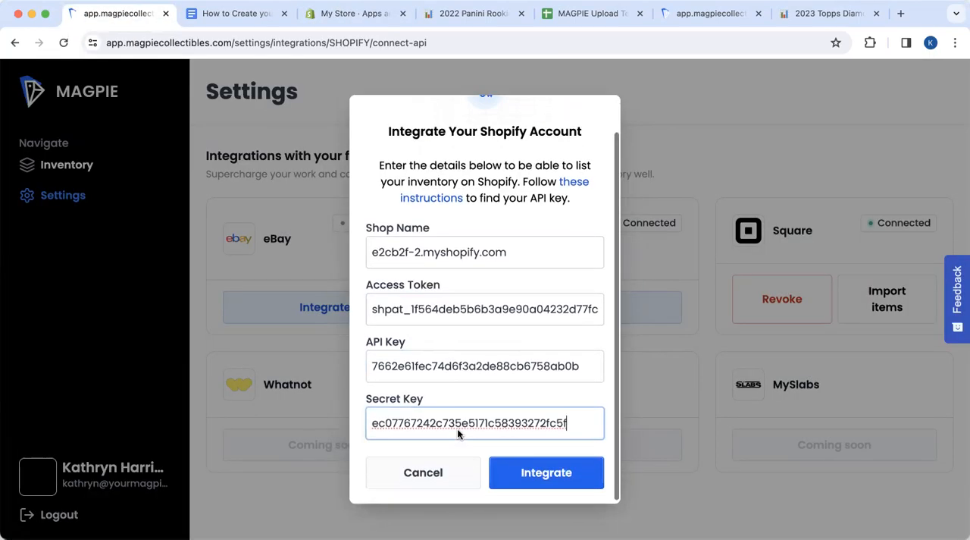
{"action": "left_click", "coordinate": [561, 473]}
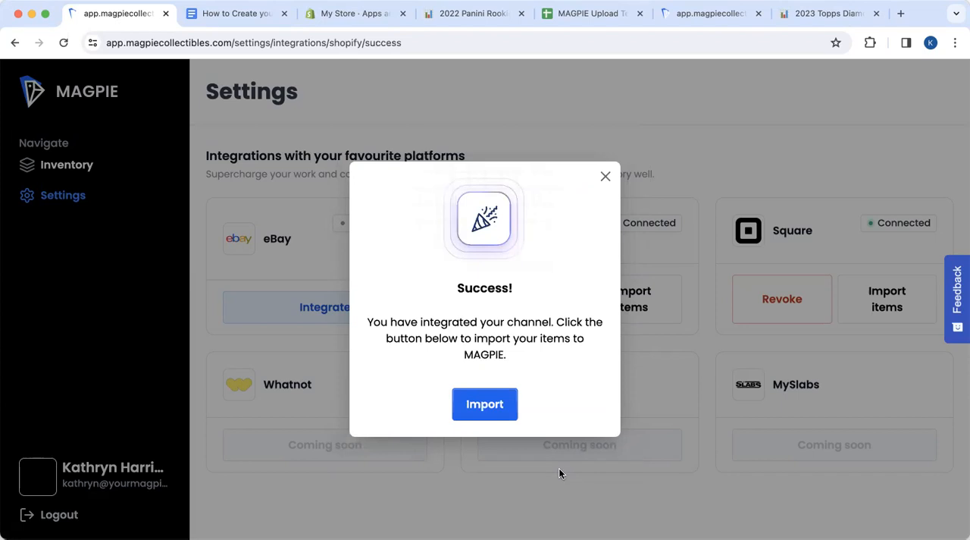
Import the items from the connected Shopify store into MAGPIE and open the inventory
{"action": "left_click", "coordinate": [490, 406]}
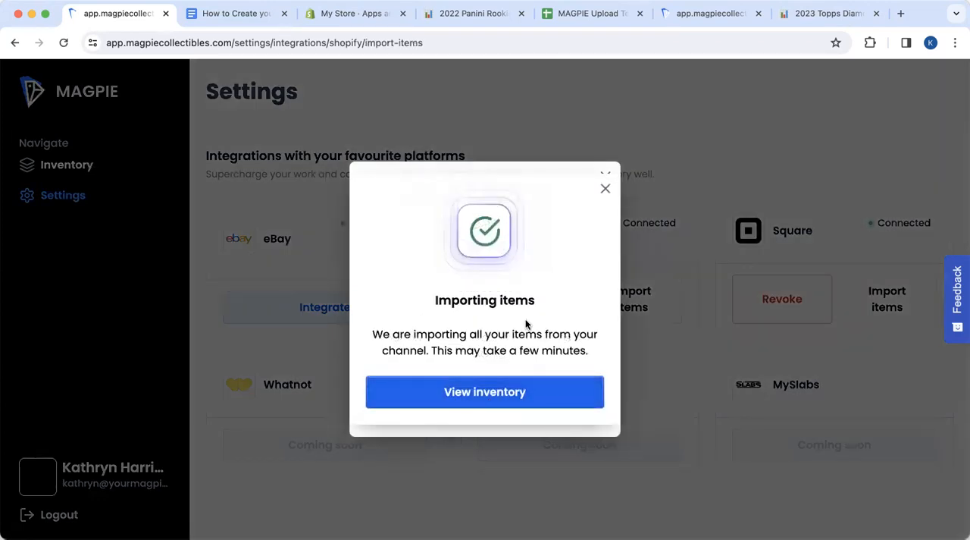
{"action": "left_click", "coordinate": [472, 394]}
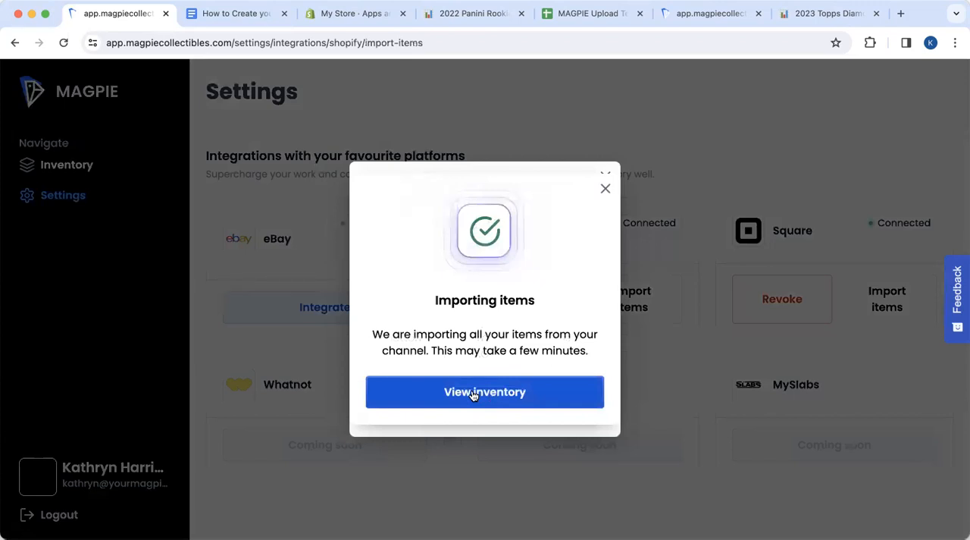
{"action": "left_click", "coordinate": [473, 393]}
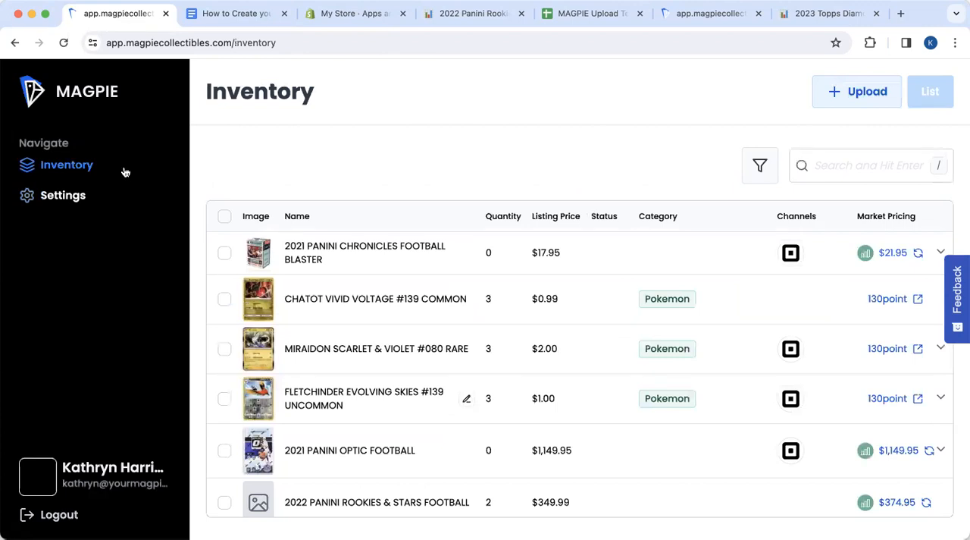
Refresh the MAGPIE inventory and look through the items imported from Shopify, returning to the start of the list
{"action": "left_click", "coordinate": [65, 43]}
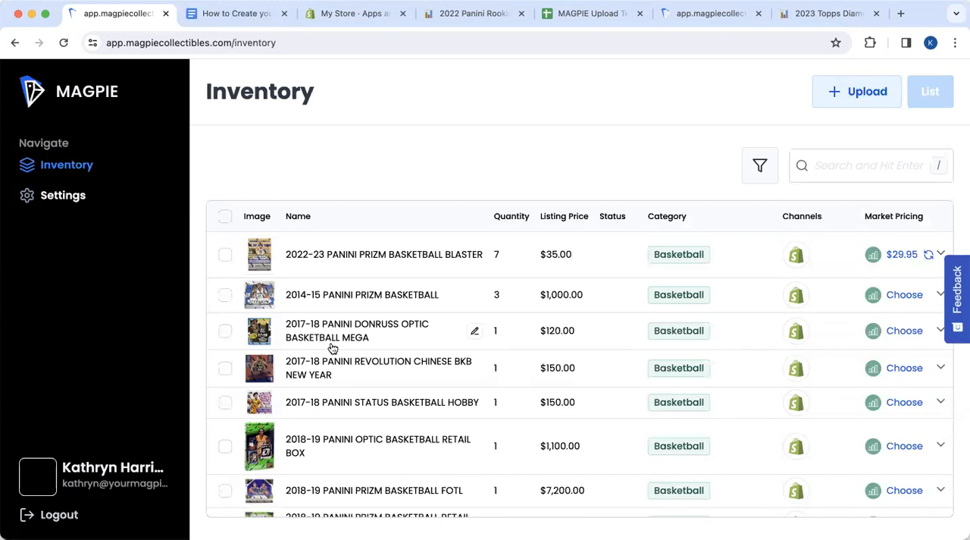
{"action": "scroll", "coordinate": [332, 347], "scroll_direction": "down", "scroll_amount": 2}
{"action": "scroll", "coordinate": [332, 348], "scroll_direction": "down", "scroll_amount": 5}
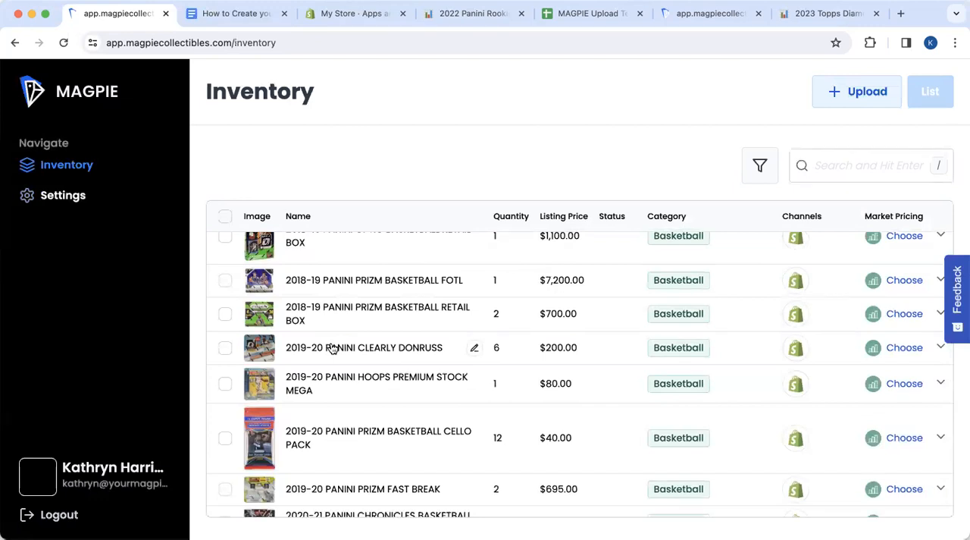
{"action": "scroll", "coordinate": [349, 343], "scroll_direction": "down", "scroll_amount": 2}
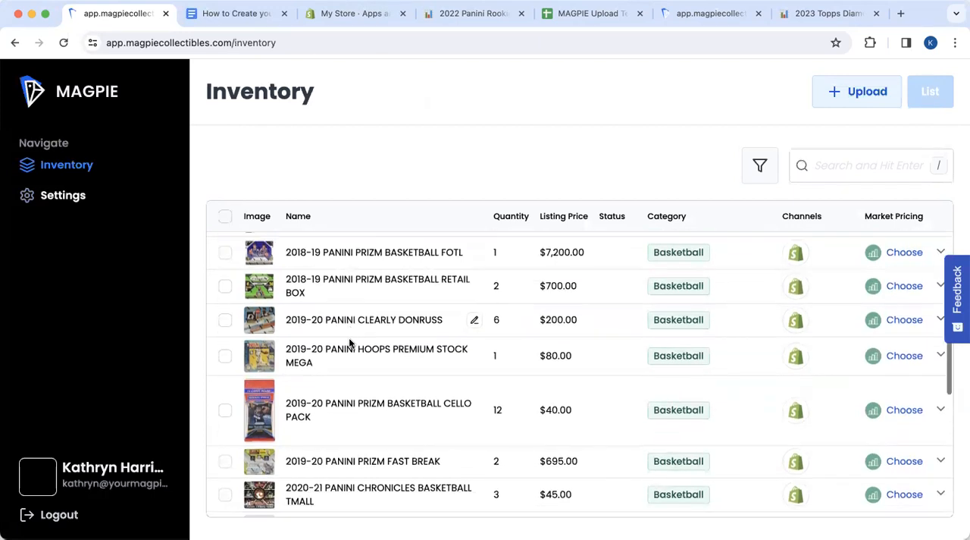
{"action": "scroll", "coordinate": [350, 343], "scroll_direction": "down", "scroll_amount": 1}
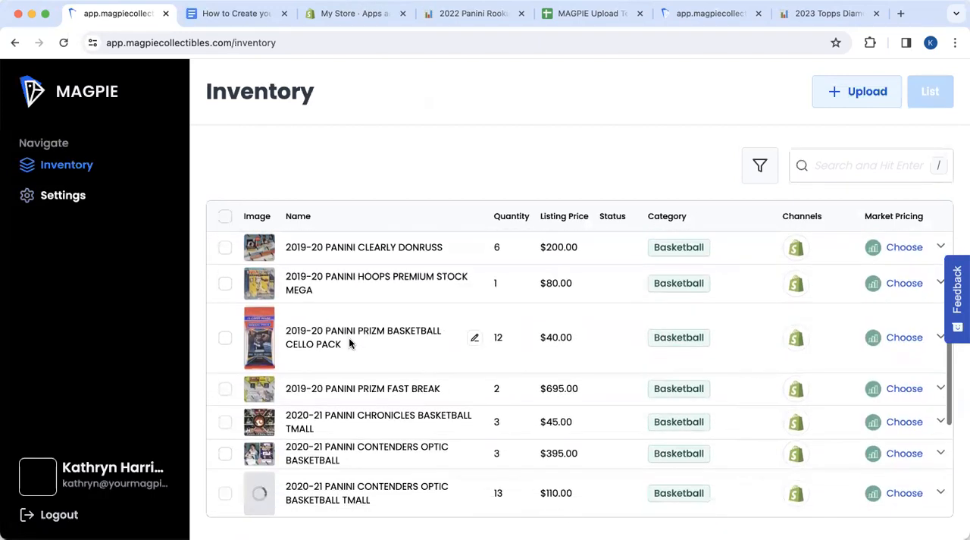
{"action": "scroll", "coordinate": [349, 343], "scroll_direction": "up", "scroll_amount": 8}
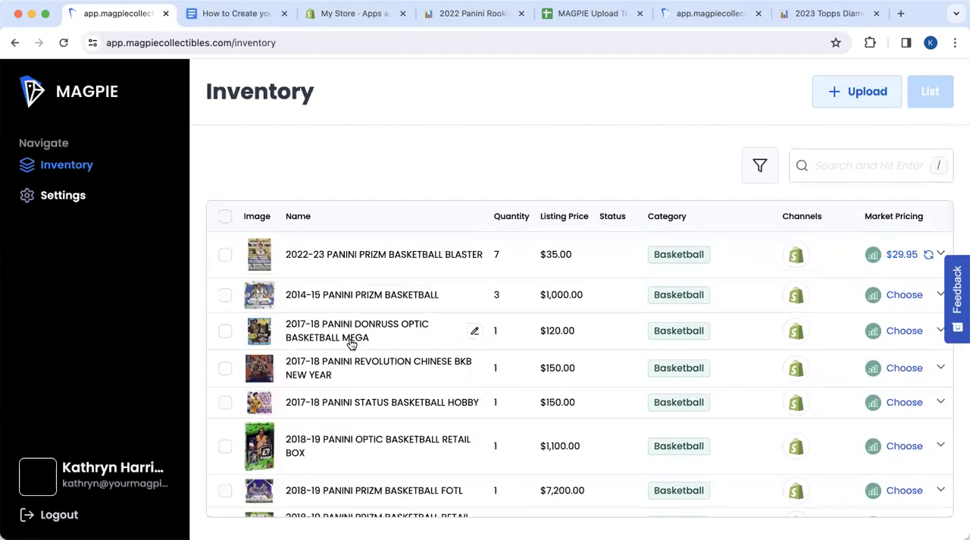